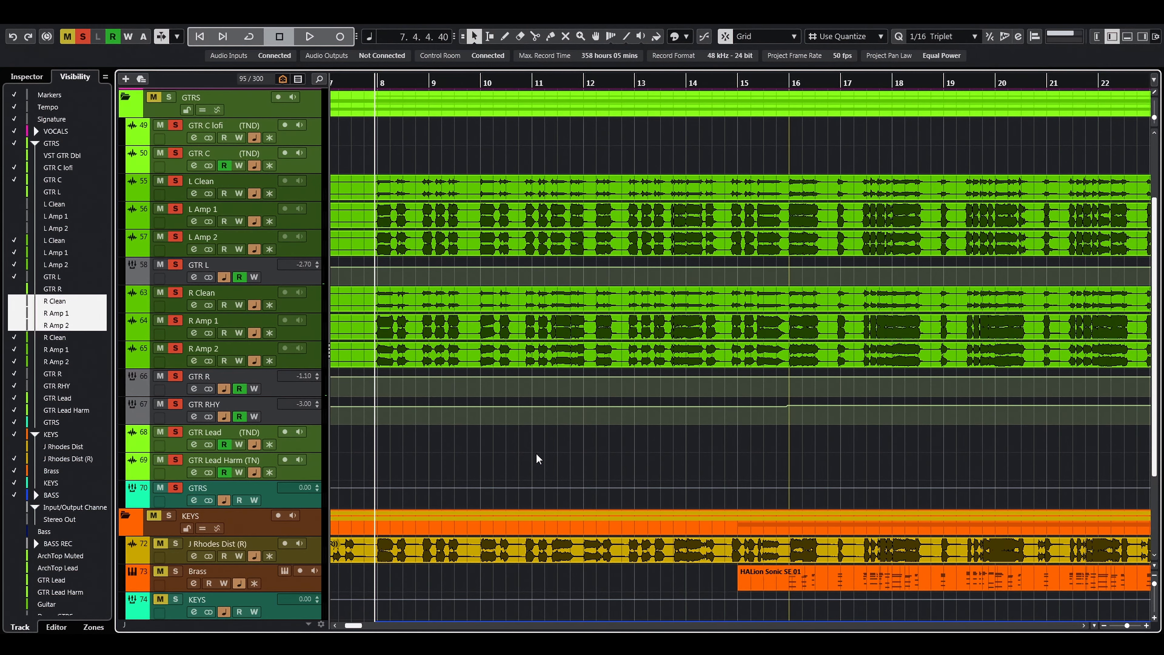
Step: Play the soloed guitars from bar 8, stop, and select the clips on L Clean, L Amp 1 and L Amp 2
key(space)
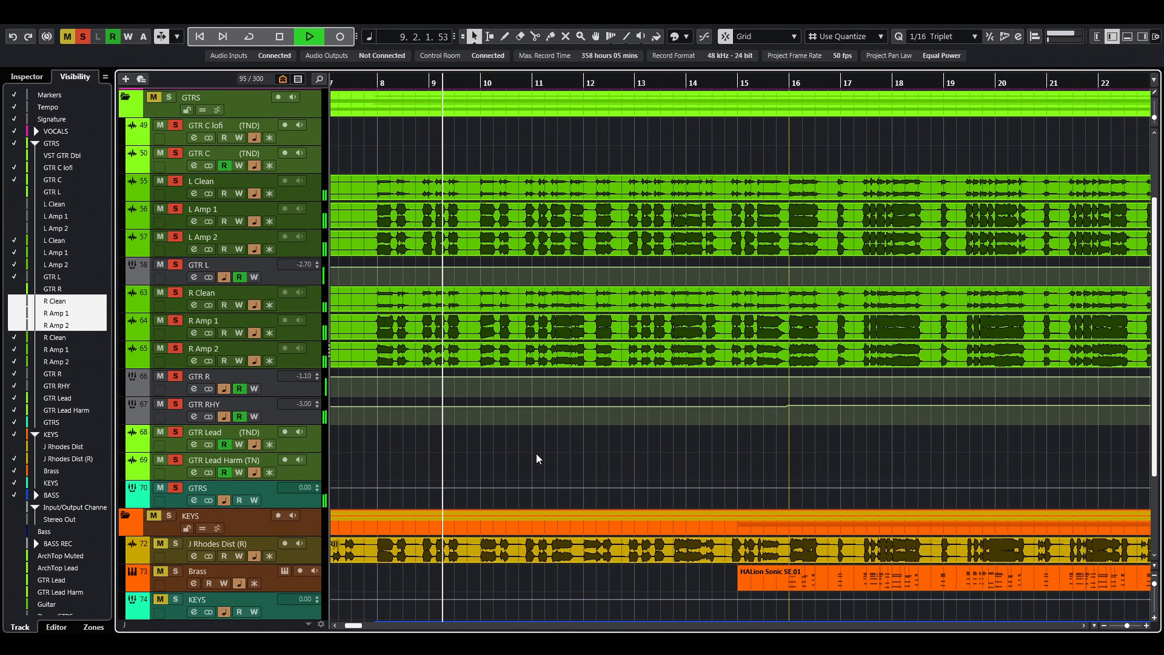
key(space)
click(313, 198)
click(319, 222)
click(318, 252)
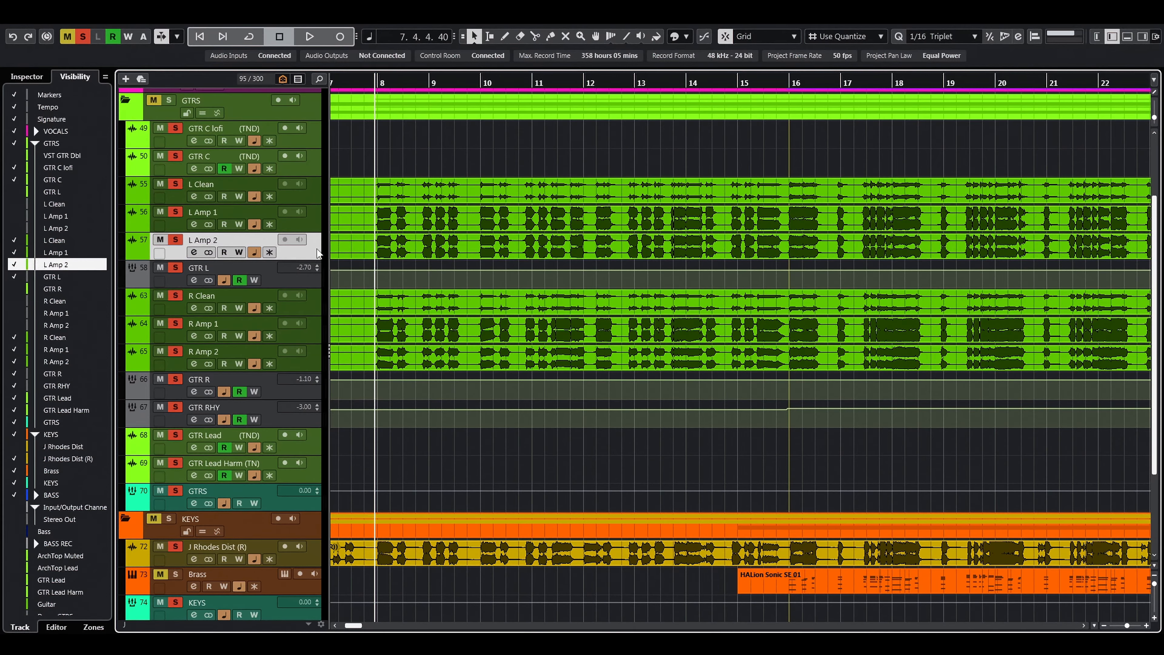
drag(451, 175, 630, 260)
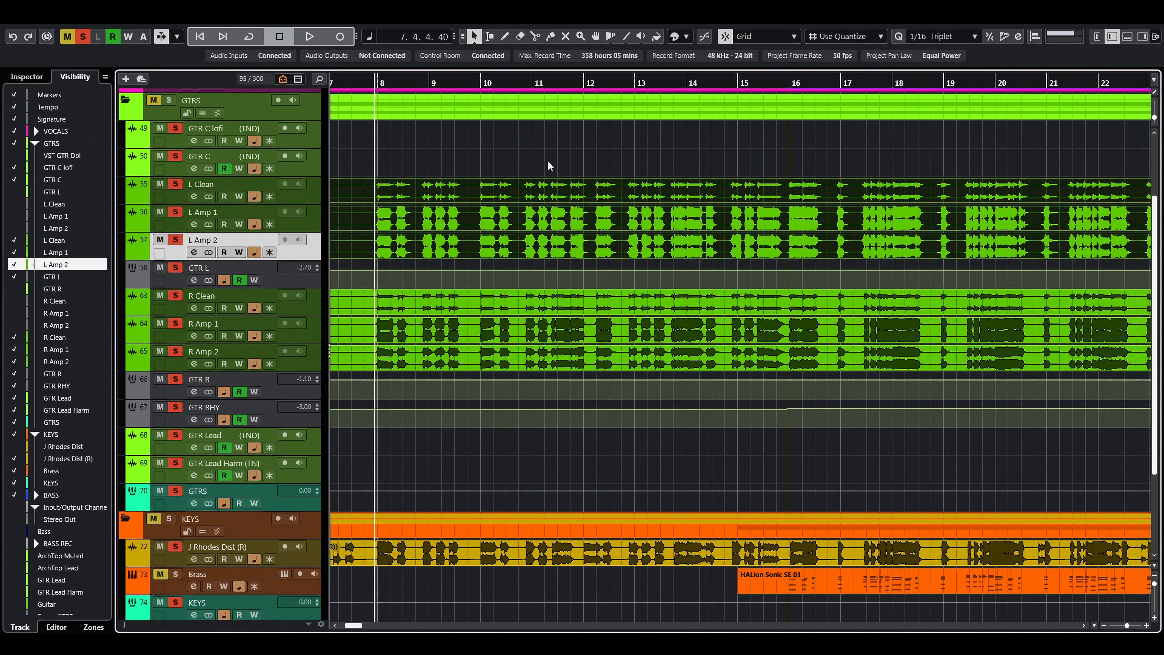
Step: Select the BASS DI track and play the bass together with the soloed guitars and keys from bar 8
scroll(358, 351, down, 6)
click(358, 350)
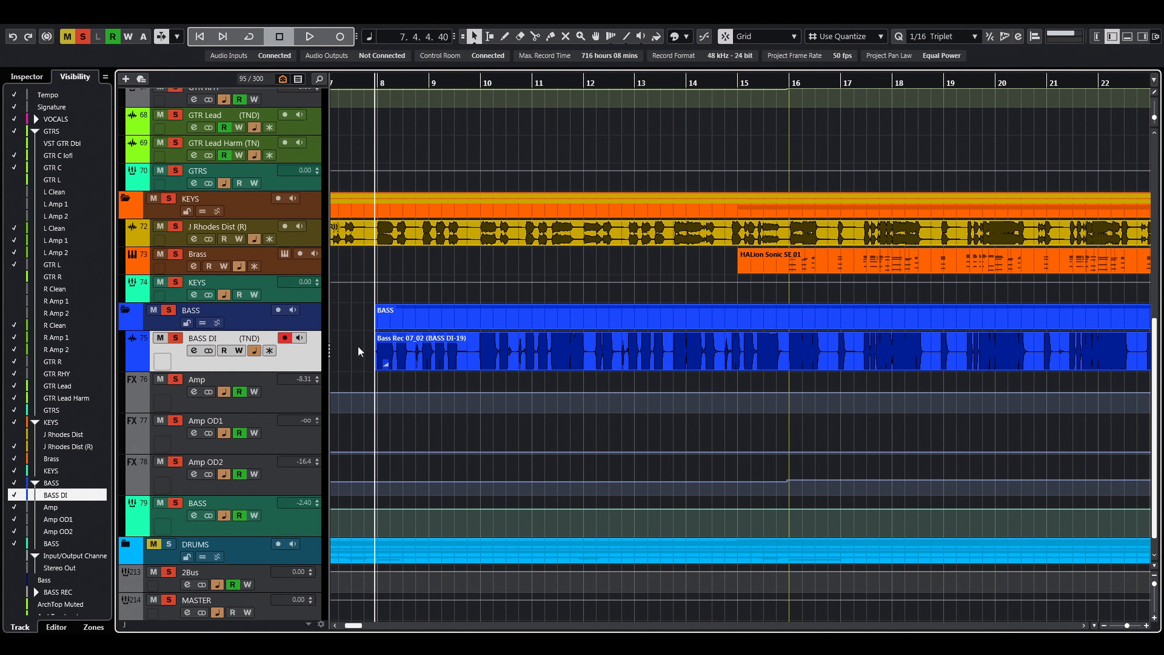
scroll(357, 346, up, 5)
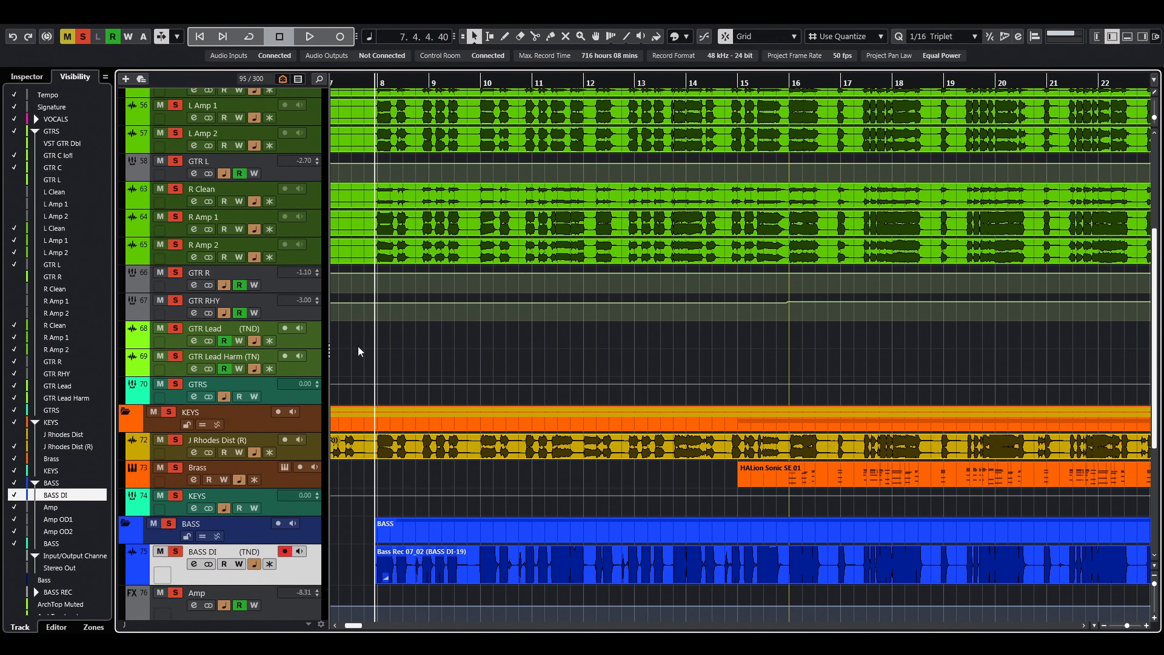
key(space)
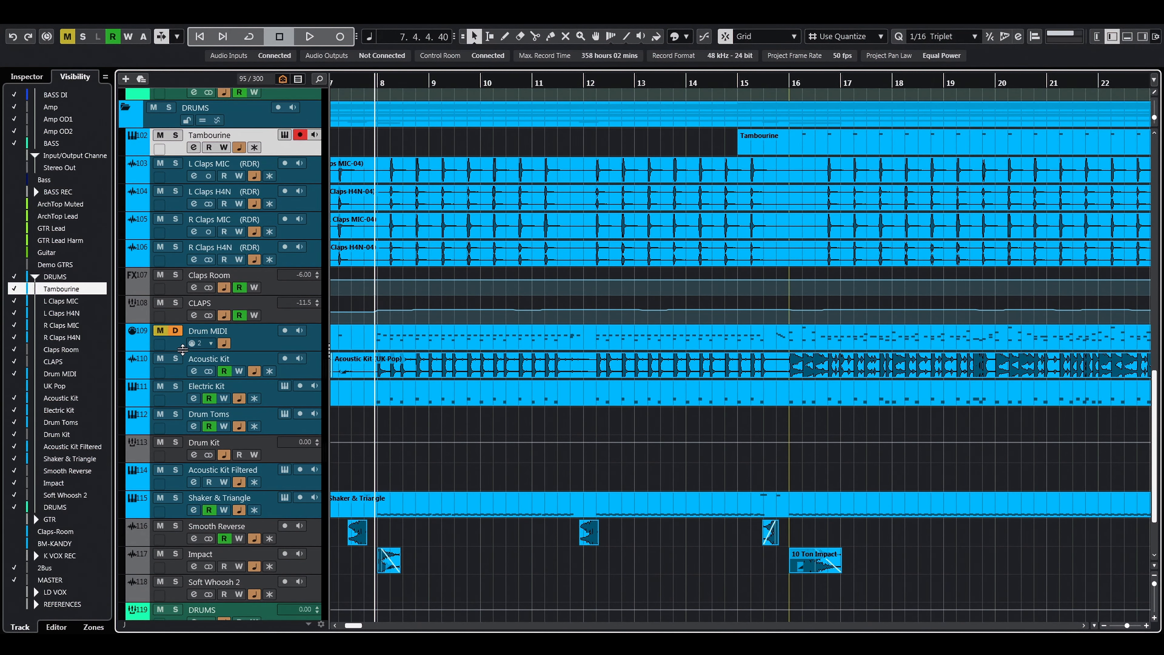
Step: Solo the Acoustic Kit track, play it from just before bar 8 and select its clip
click(175, 358)
key(space)
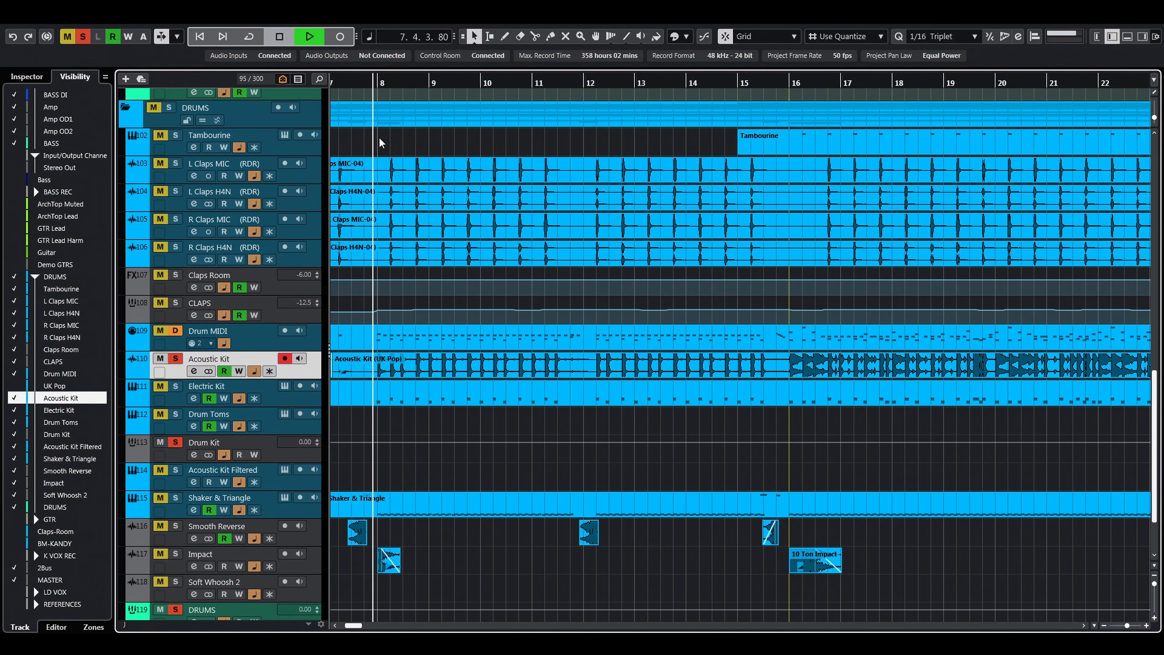
click(370, 362)
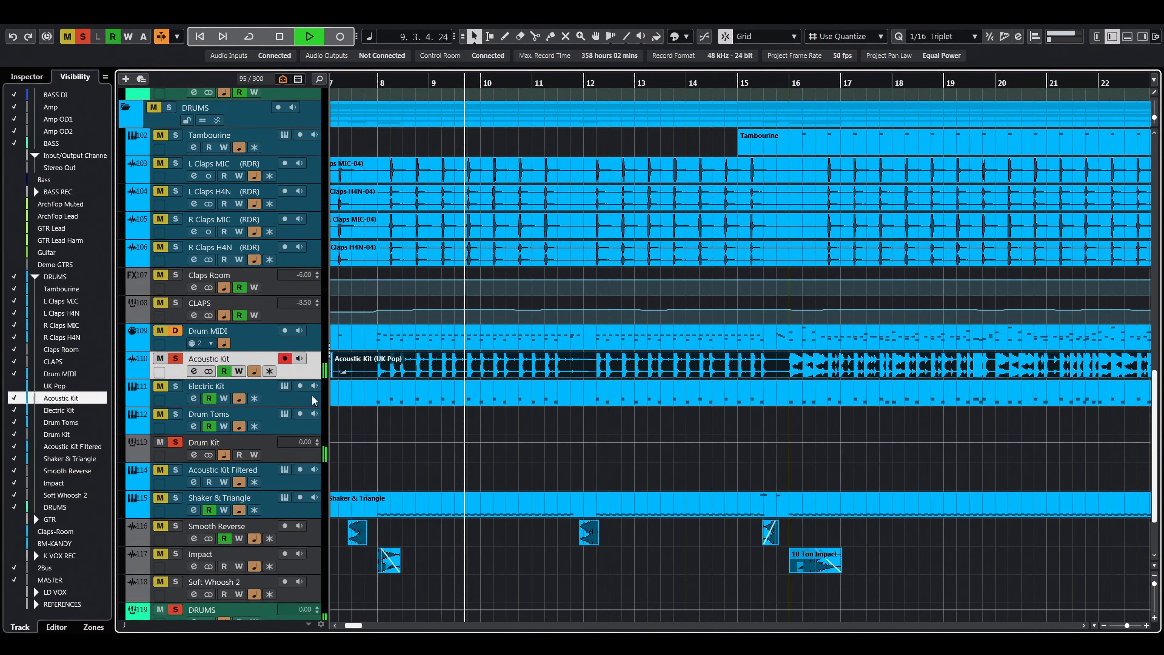
Step: Audition the Electric Kit on its own, and play it together with the Acoustic Kit from just before bar 8
key(Down)
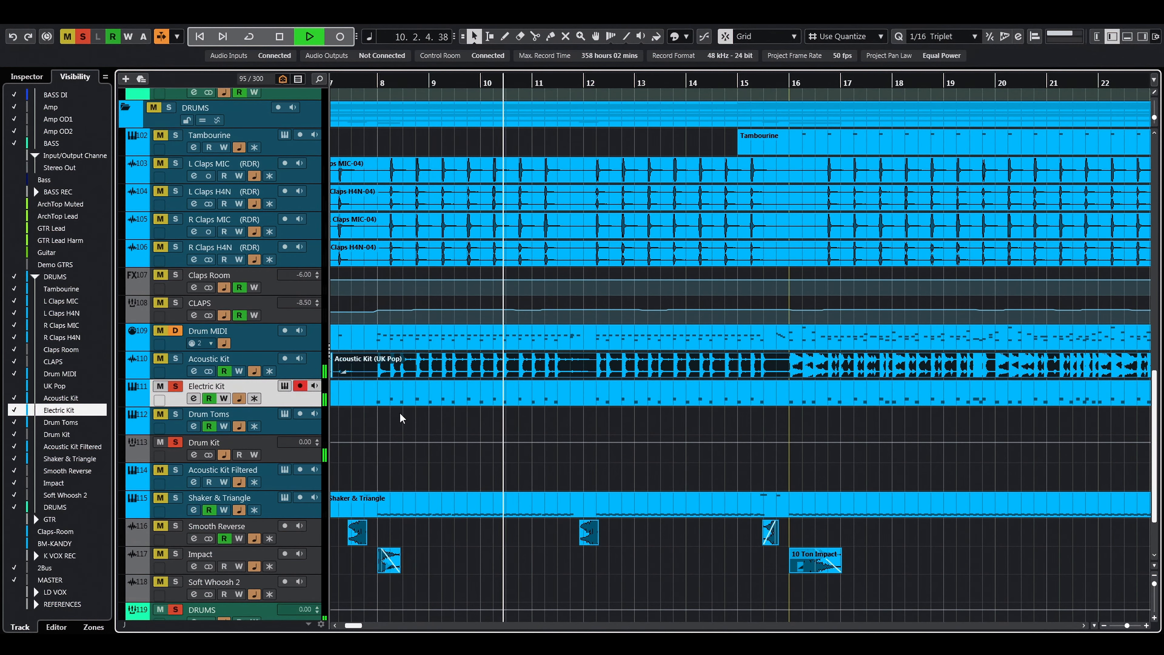
click(399, 405)
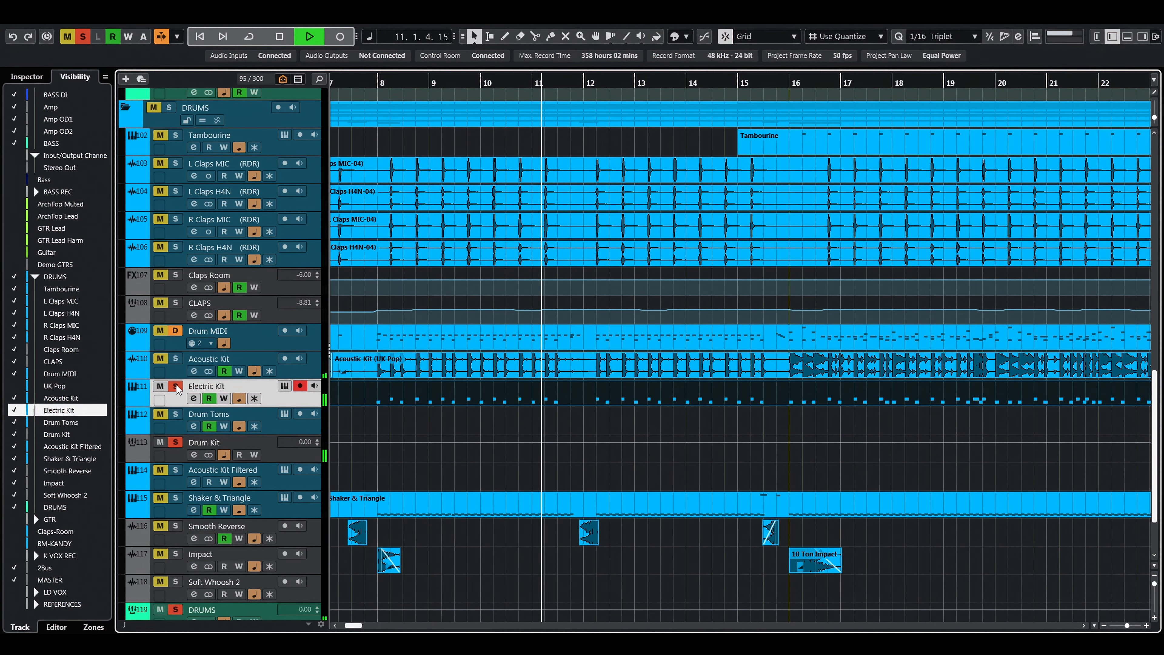
key(space)
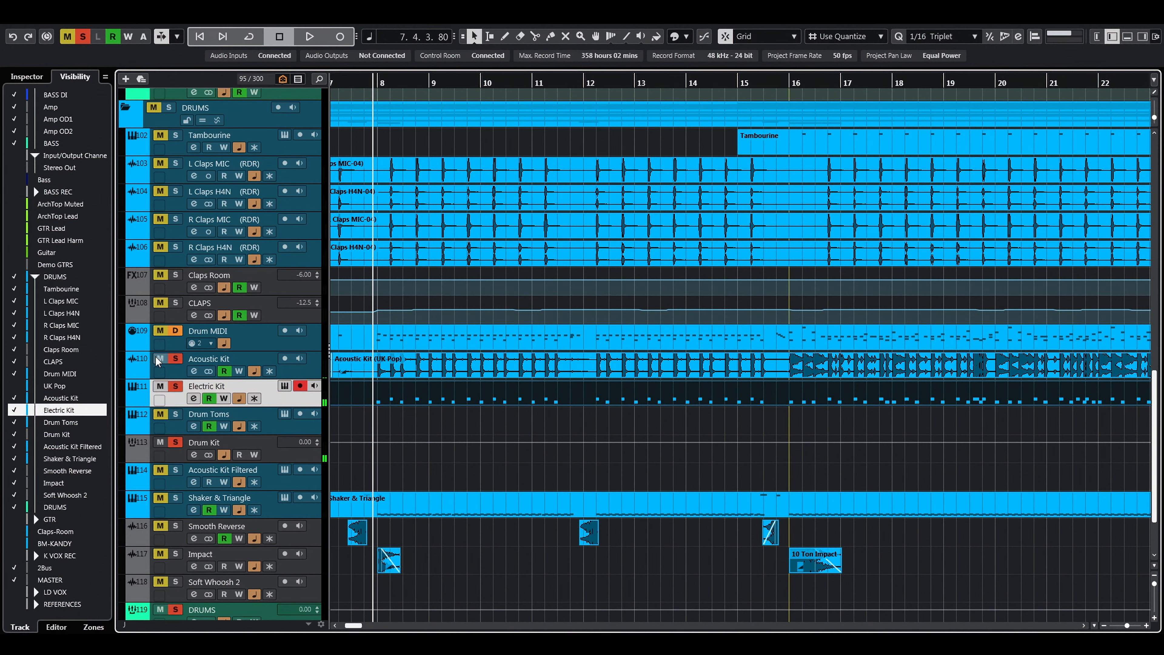
key(space)
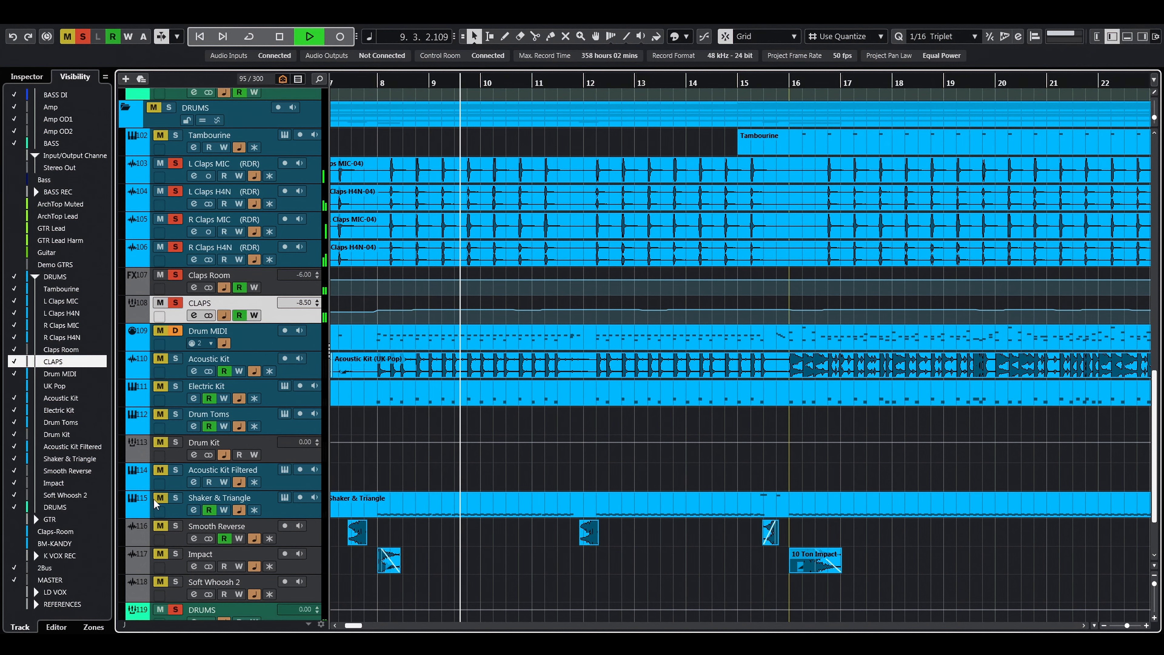
Step: Stop the claps playback, select the Shaker & Triangle track and play the whole soloed DRUMS folder
key(space)
click(270, 499)
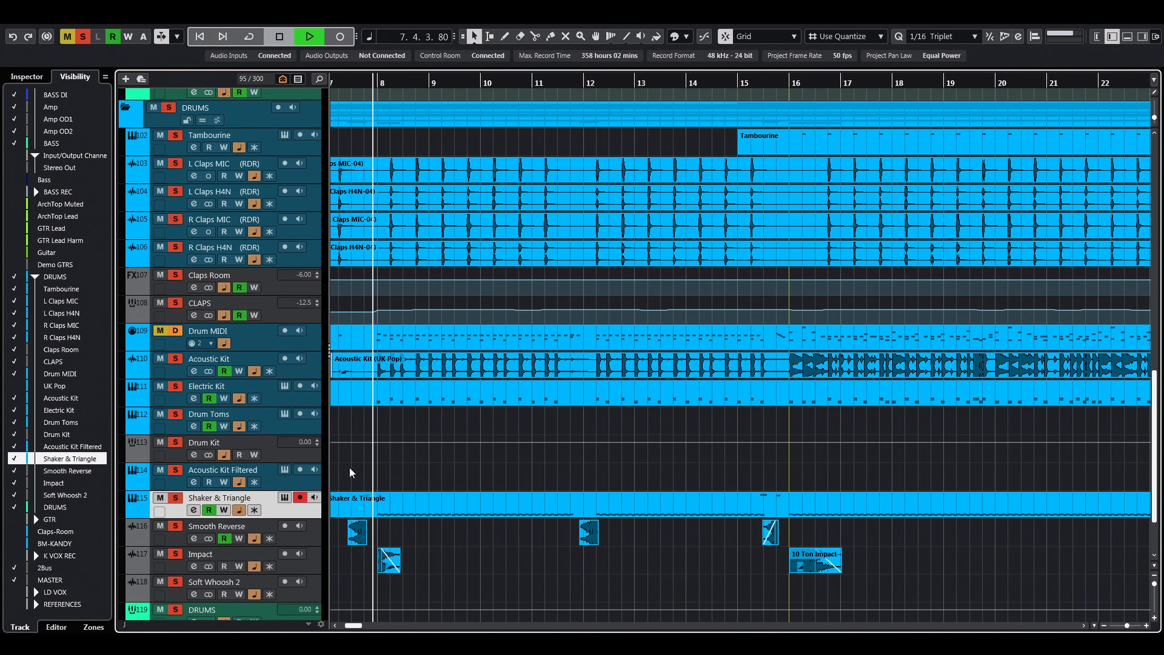
key(space)
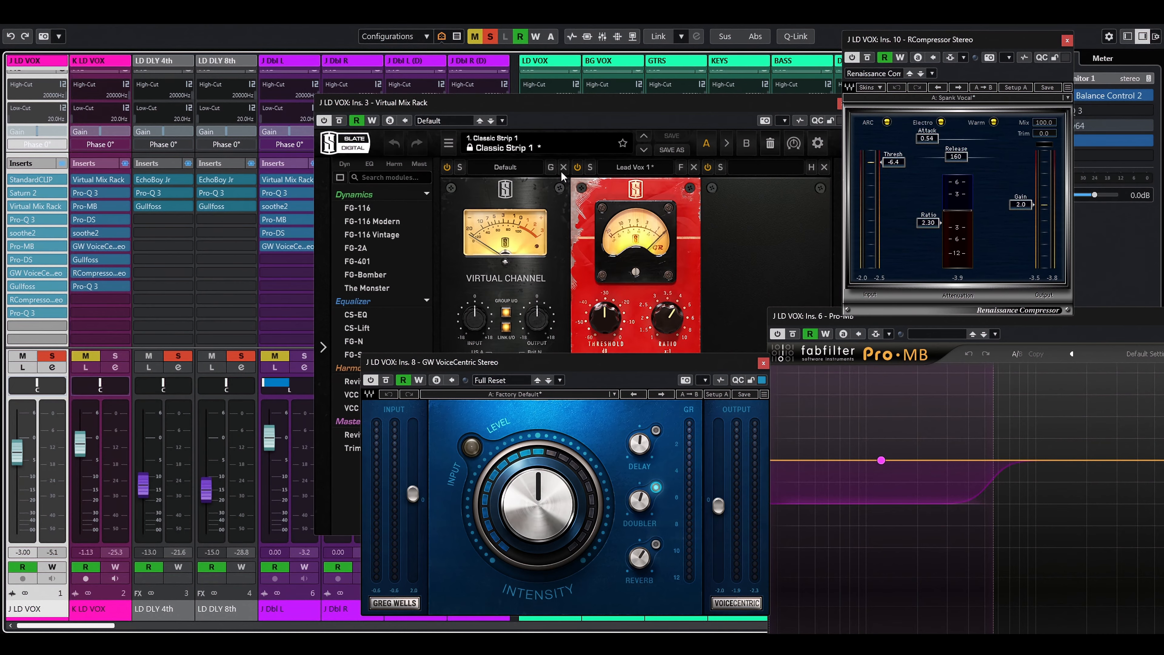
Step: Audition the lead vocal with its insert effects, the soloed K Dbl group and the K Choir tracks
key(space)
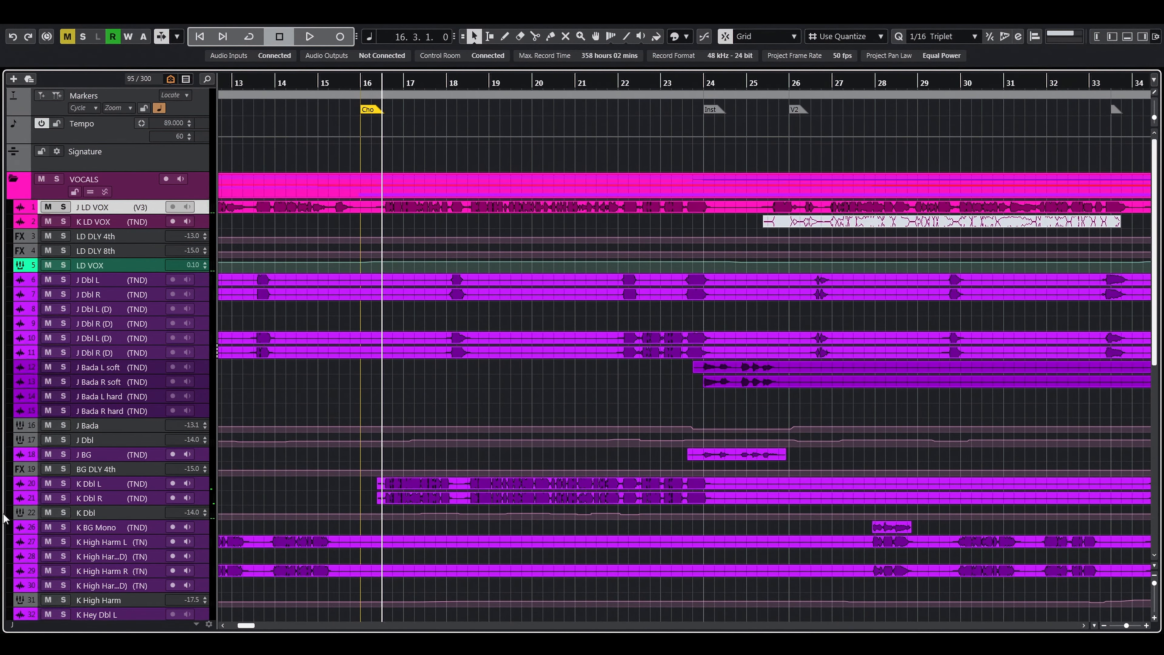
click(64, 514)
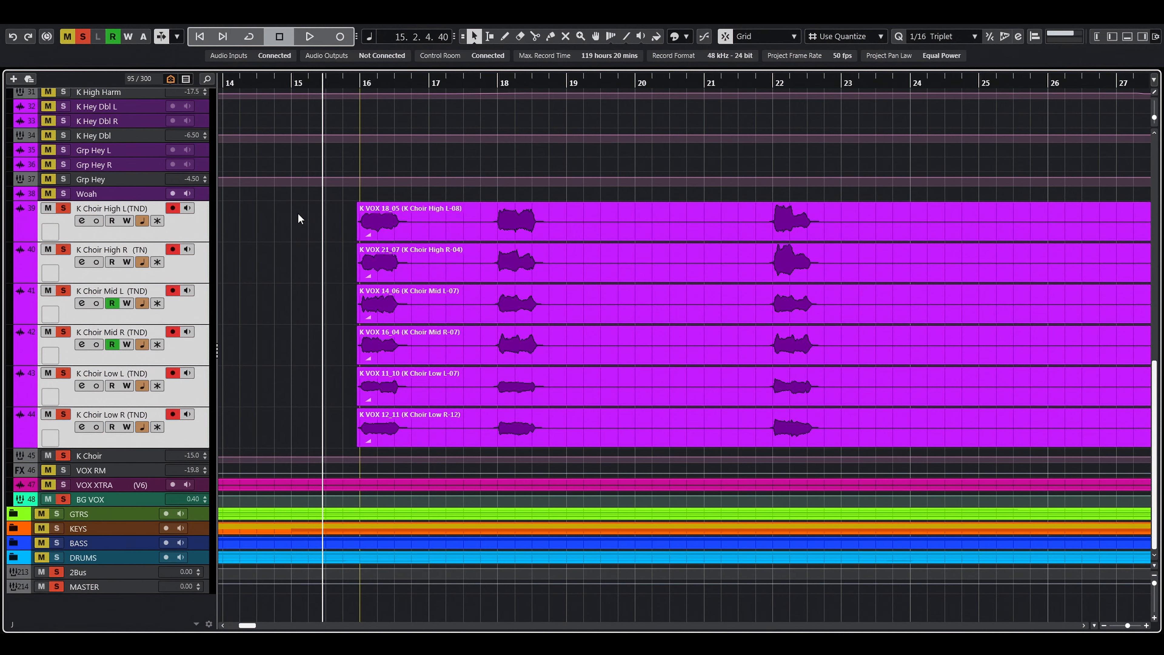
key(space)
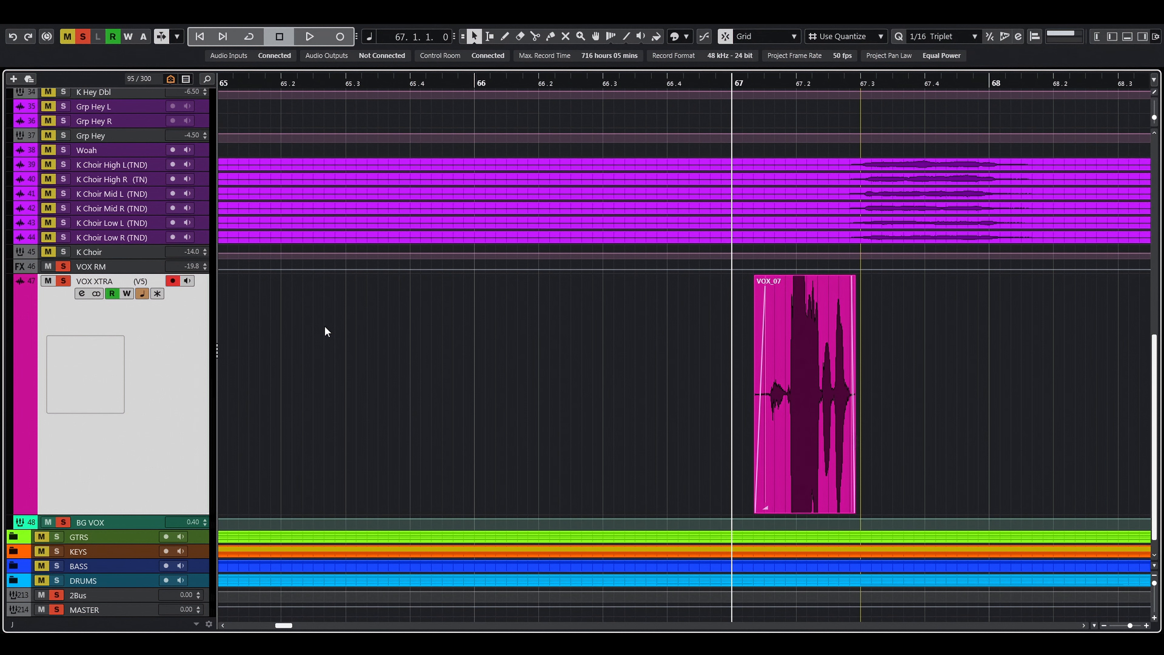
Step: Extend the start of the VOX_07 clip on VOX XTRA back to about halfway through beat 65.2 and play it from just after bar 66
click(797, 388)
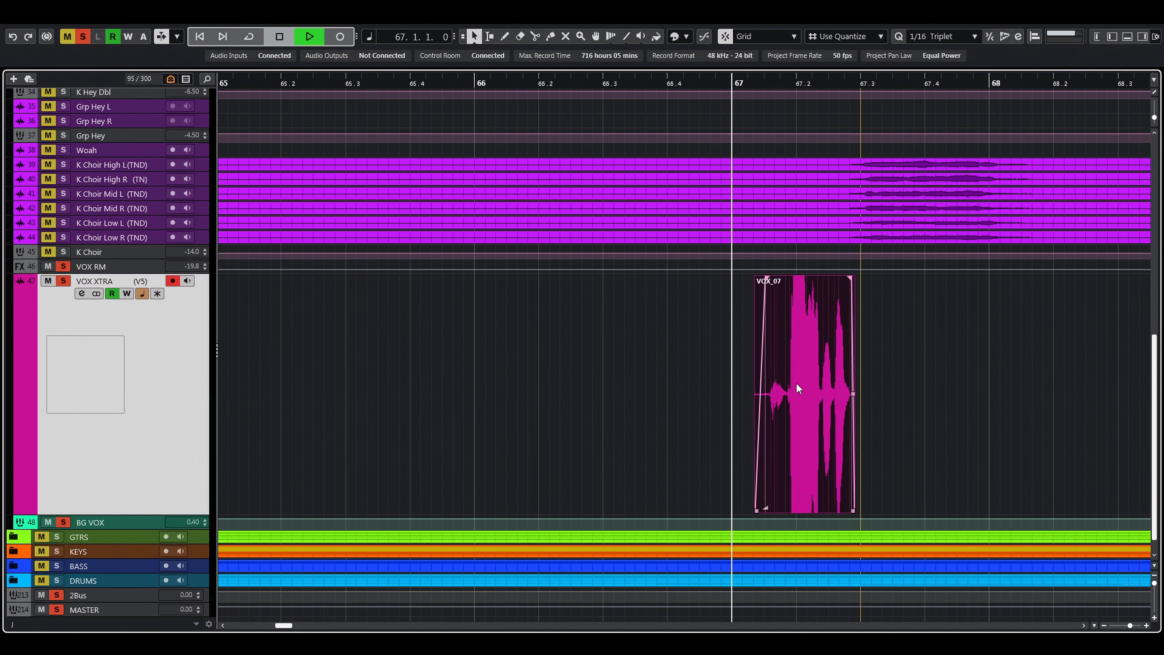
key(space)
drag(756, 509, 314, 516)
click(523, 86)
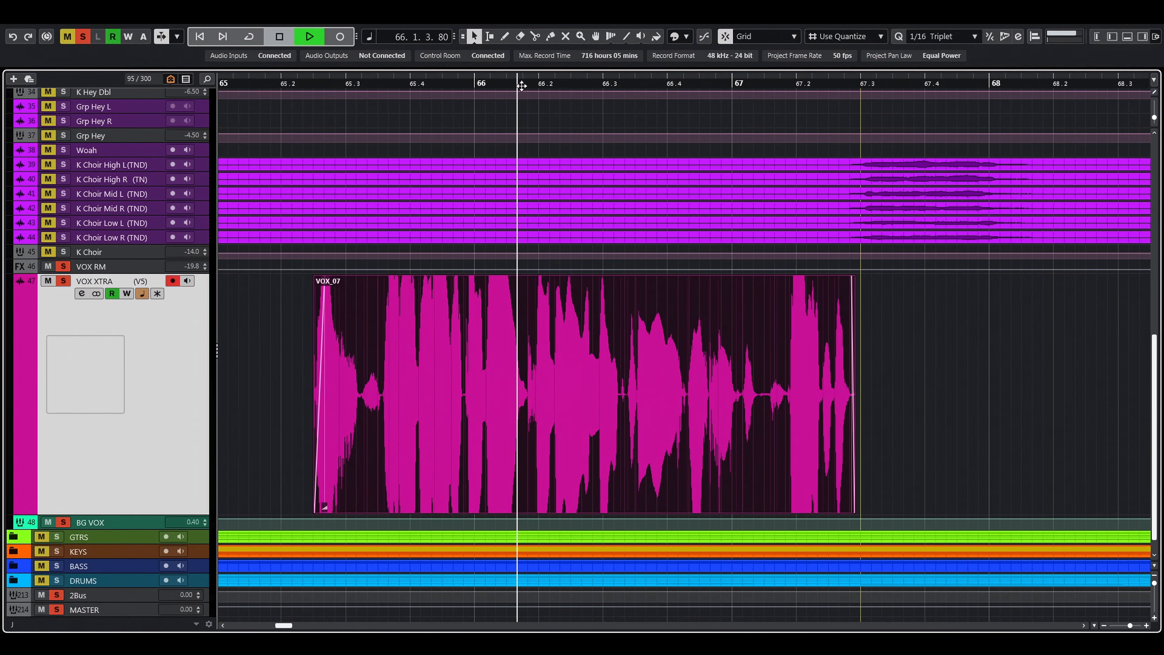
key(space)
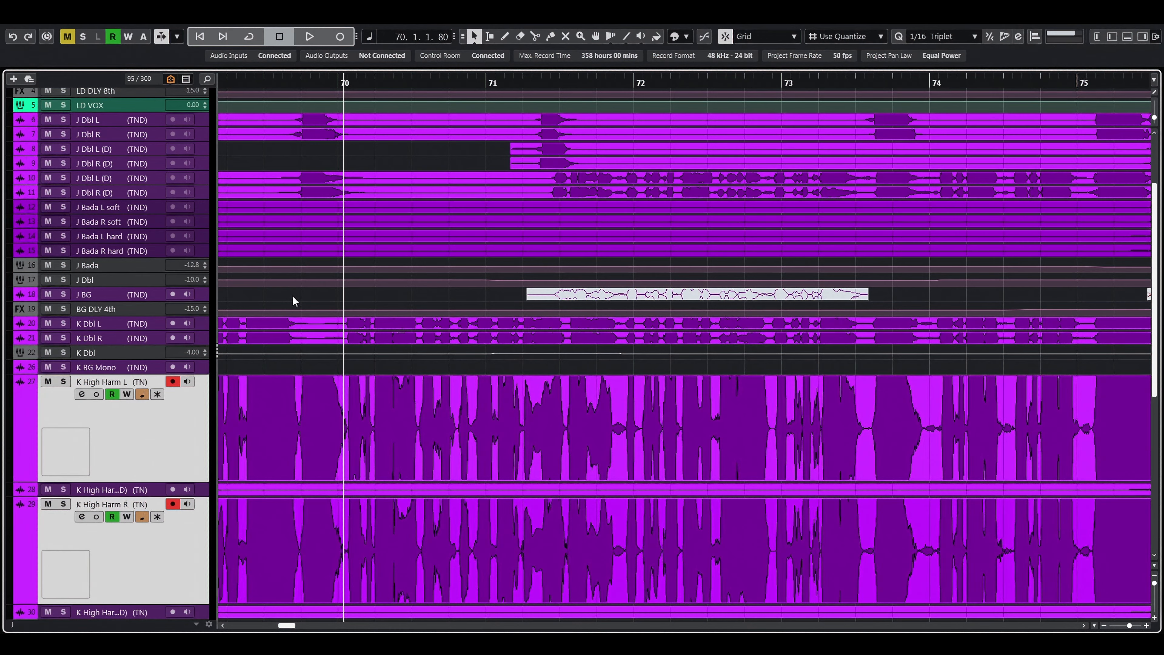
Step: Check the K Dbl L and K Dbl R clips, solo the K Dbl group and play it from bar 70
click(365, 322)
click(370, 341)
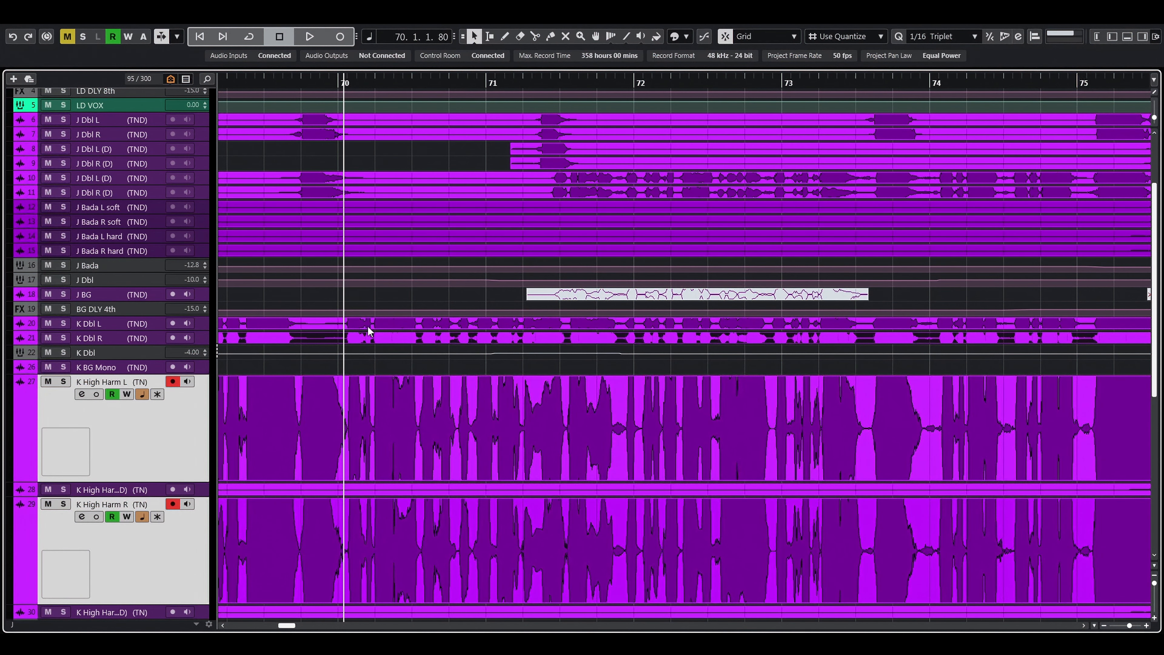
click(366, 298)
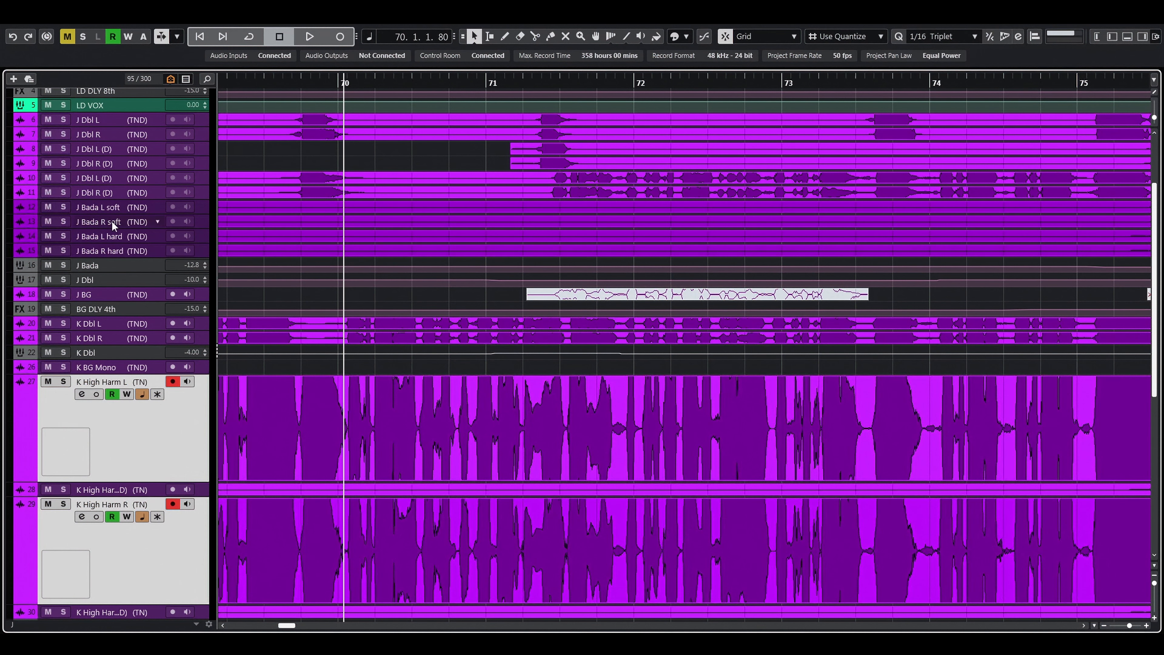
click(63, 353)
key(space)
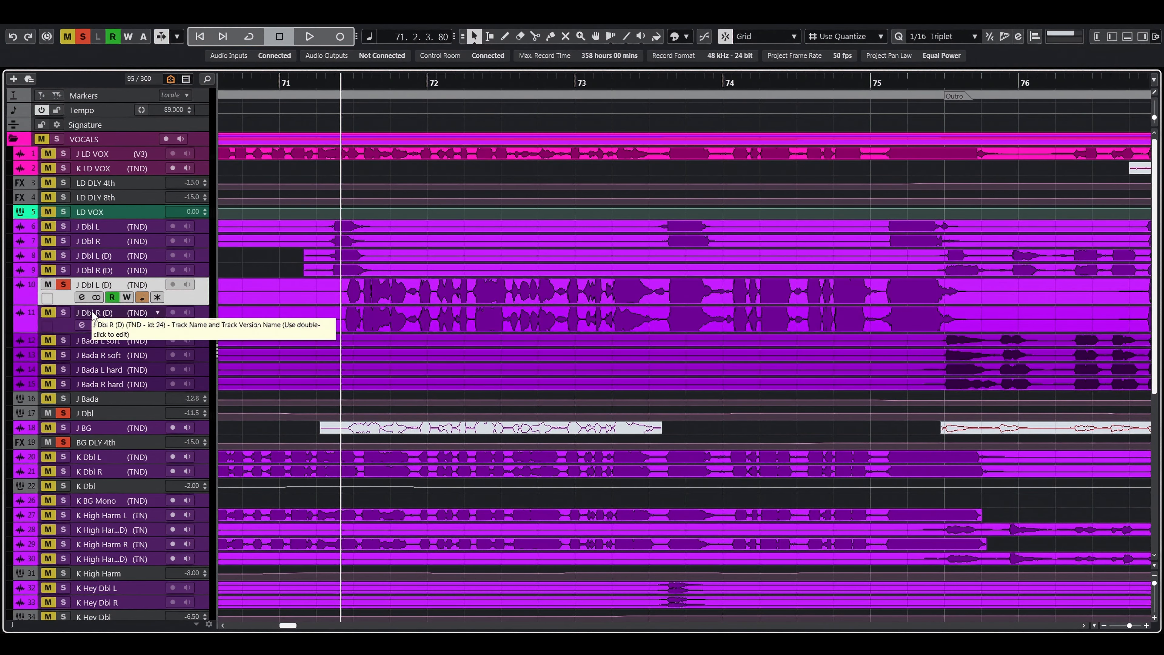
Step: Unmute J LD VOX and audition the J Dbl vocal doubles and the soloed guitar tracks between bars 69 and 76
key(space)
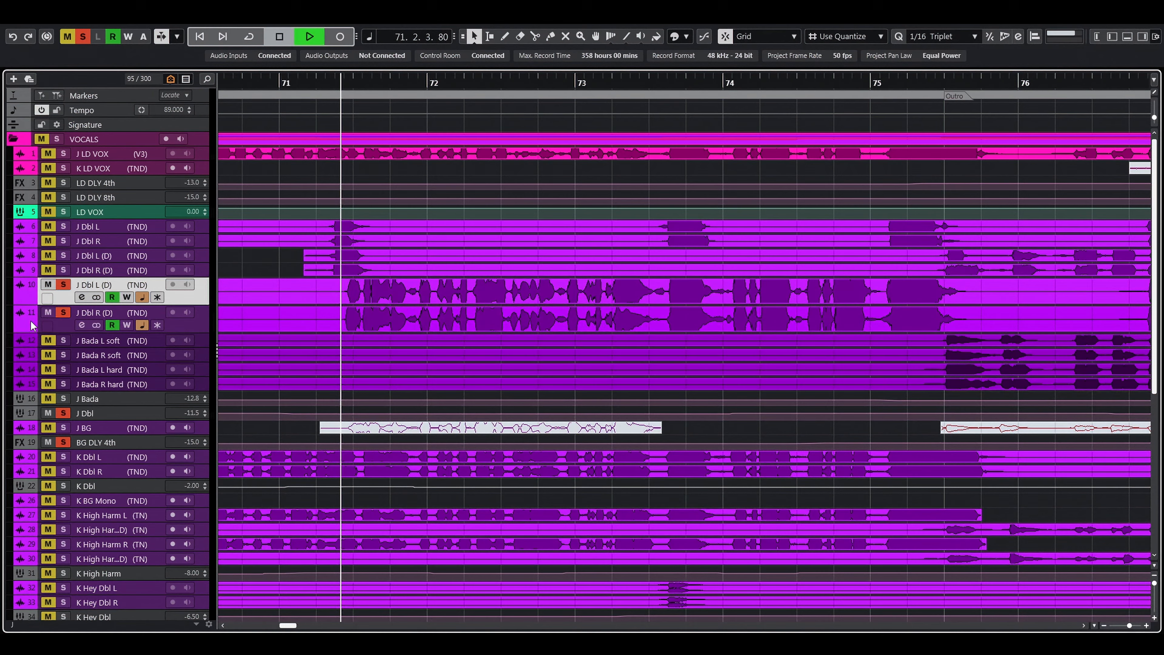
click(48, 153)
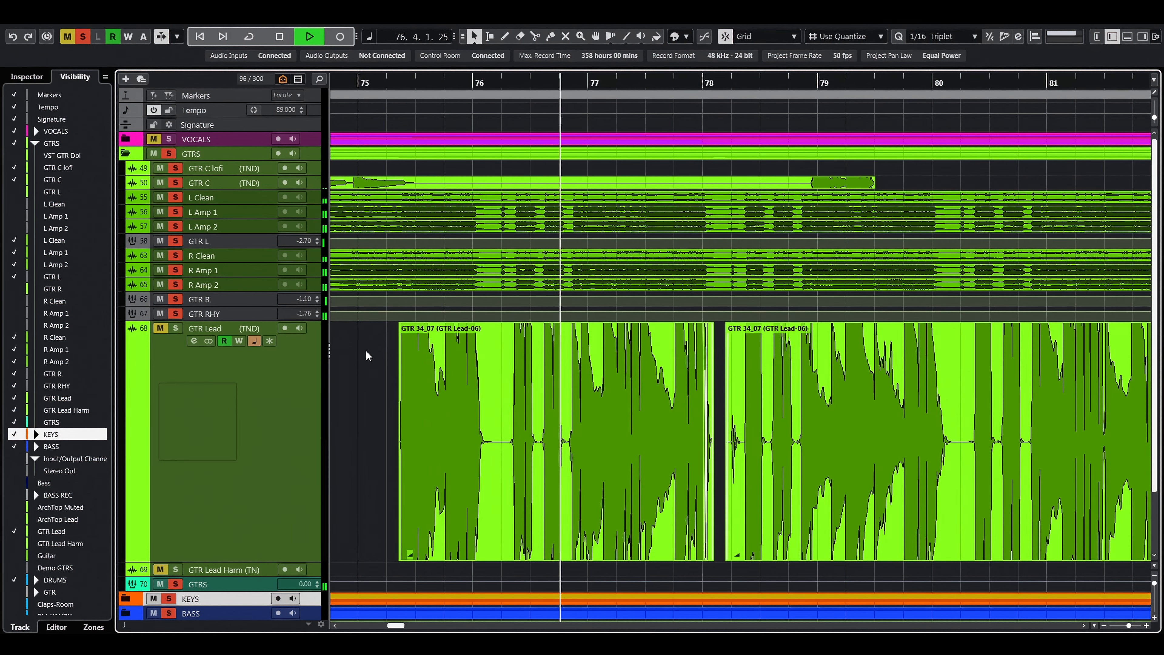
key(space)
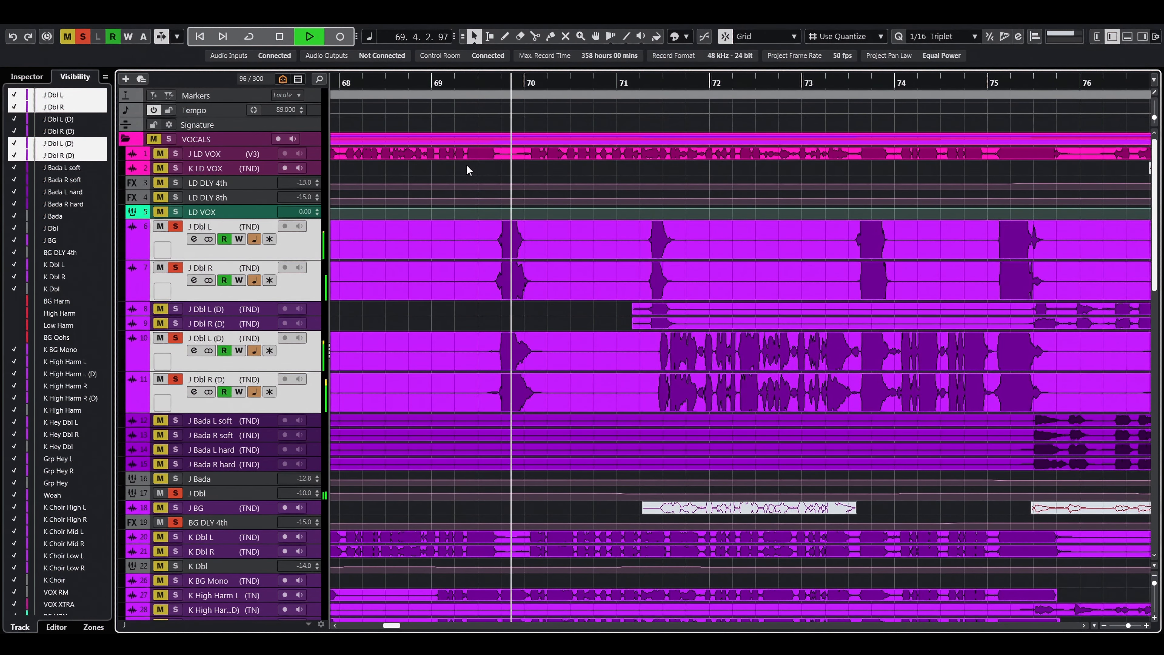
key(space)
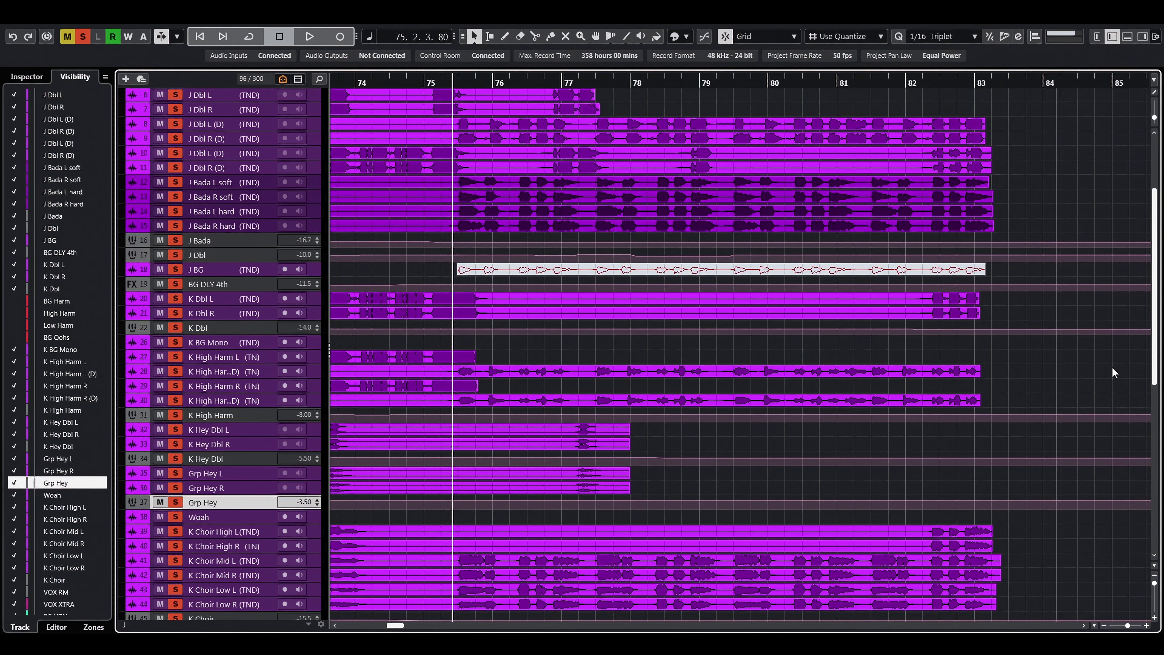
Step: Play the soloed vocal tracks from bar 75 and look over the arrangement at the song's end, from vocals down to drums
key(space)
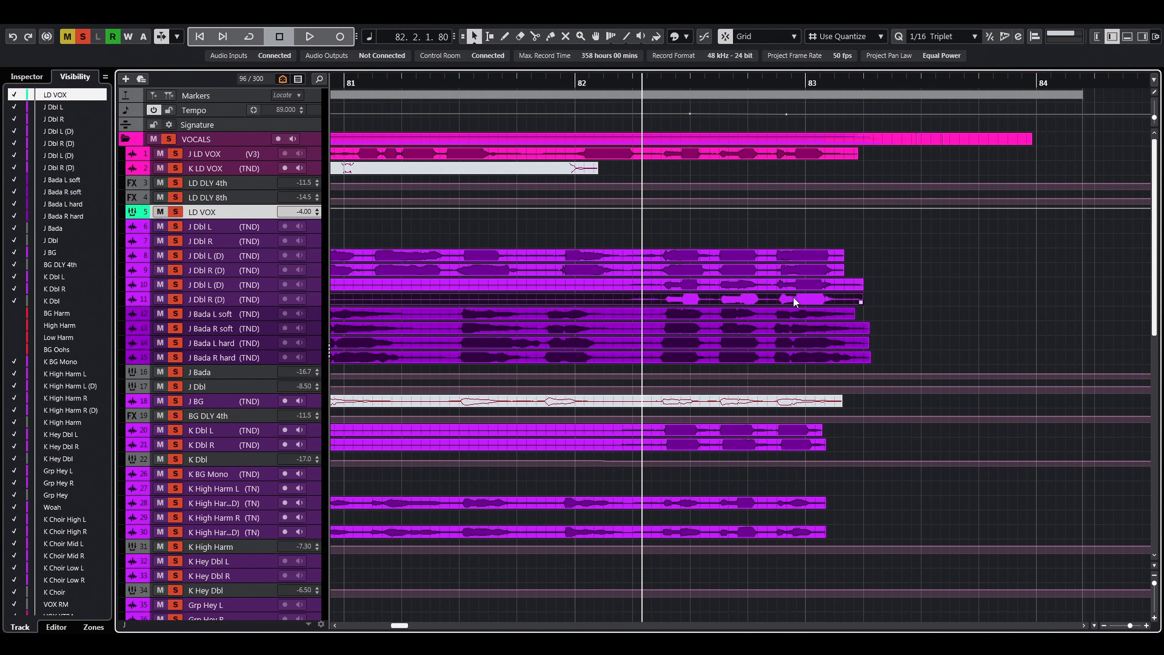
scroll(786, 308, down, 3)
scroll(776, 421, down, 6)
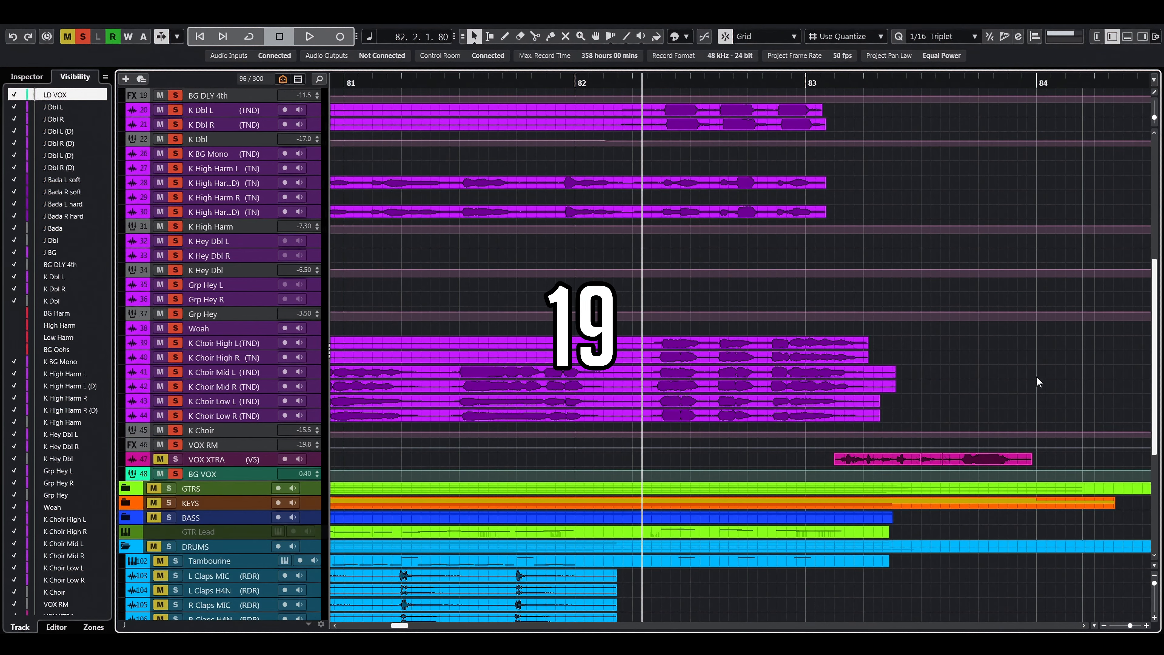
scroll(1138, 233, down, 2)
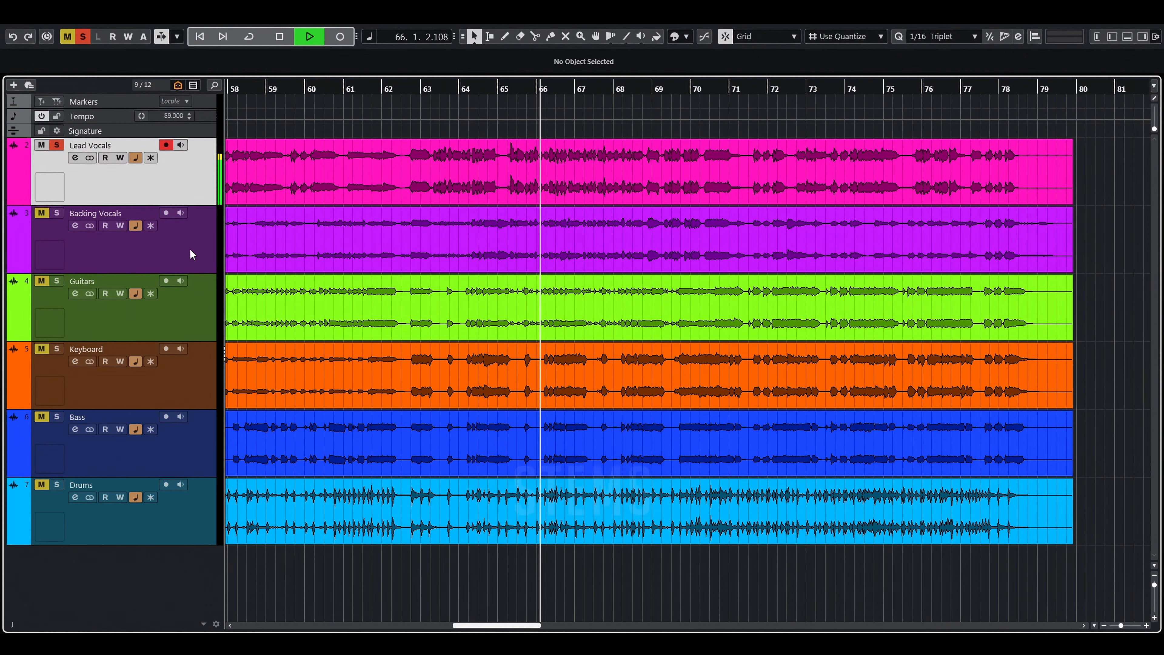
Step: Solo the Backing Vocals, Guitars, Keyboard, Bass and Drums stems one after another during playback, and clear the solo to hear all stems
click(190, 249)
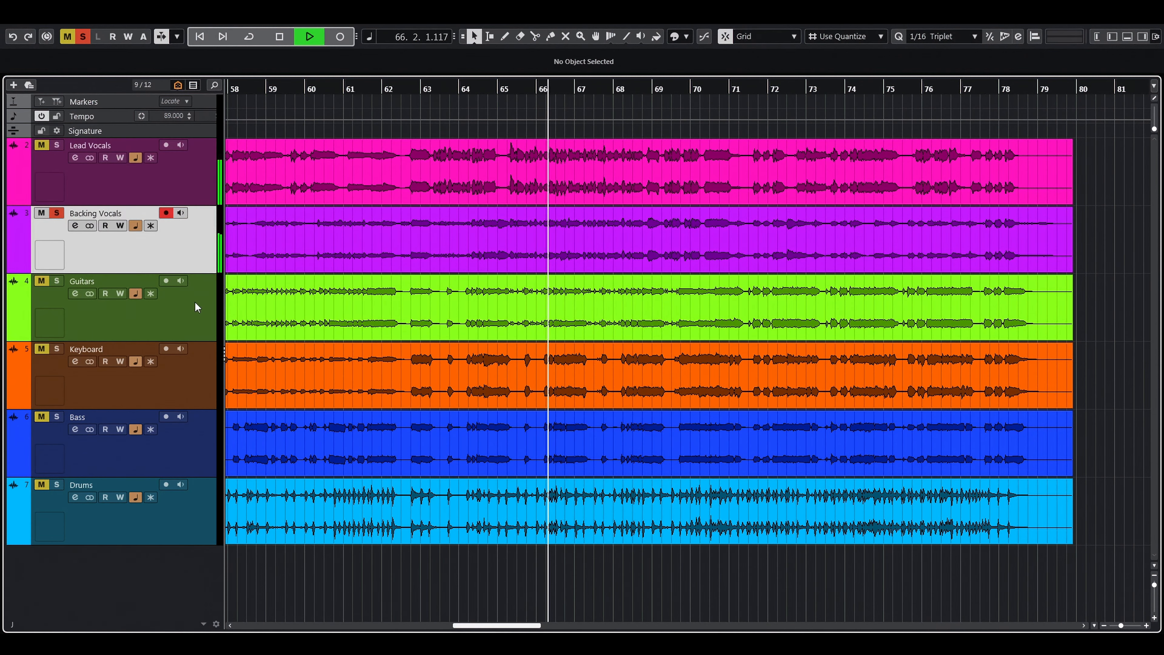
click(191, 329)
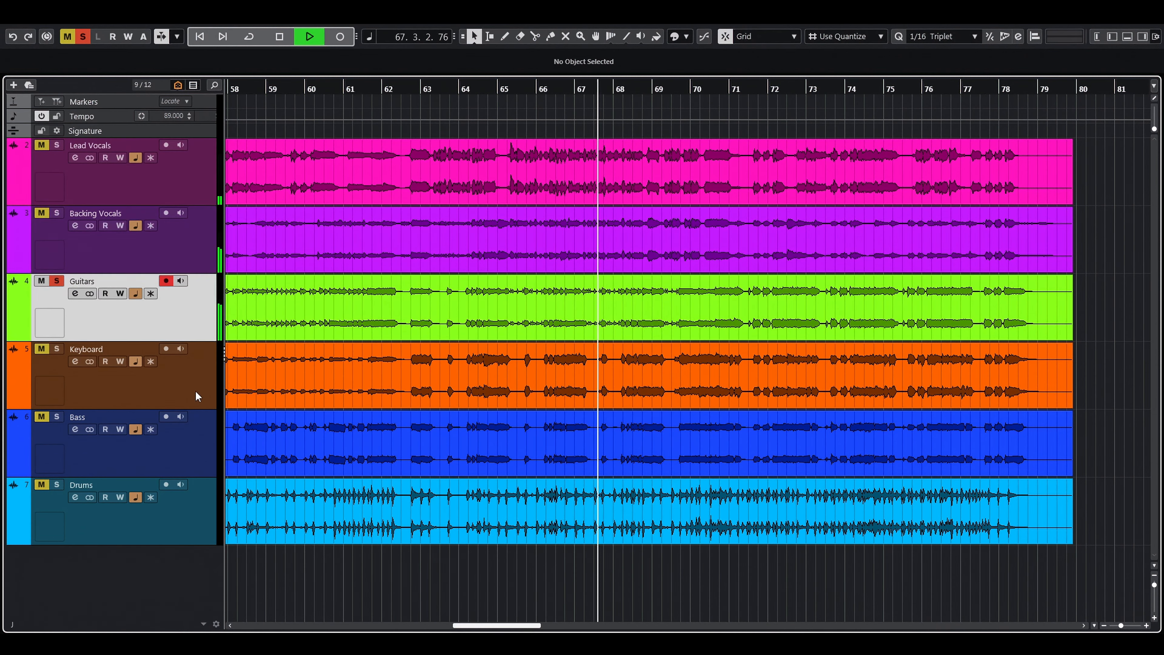
click(196, 390)
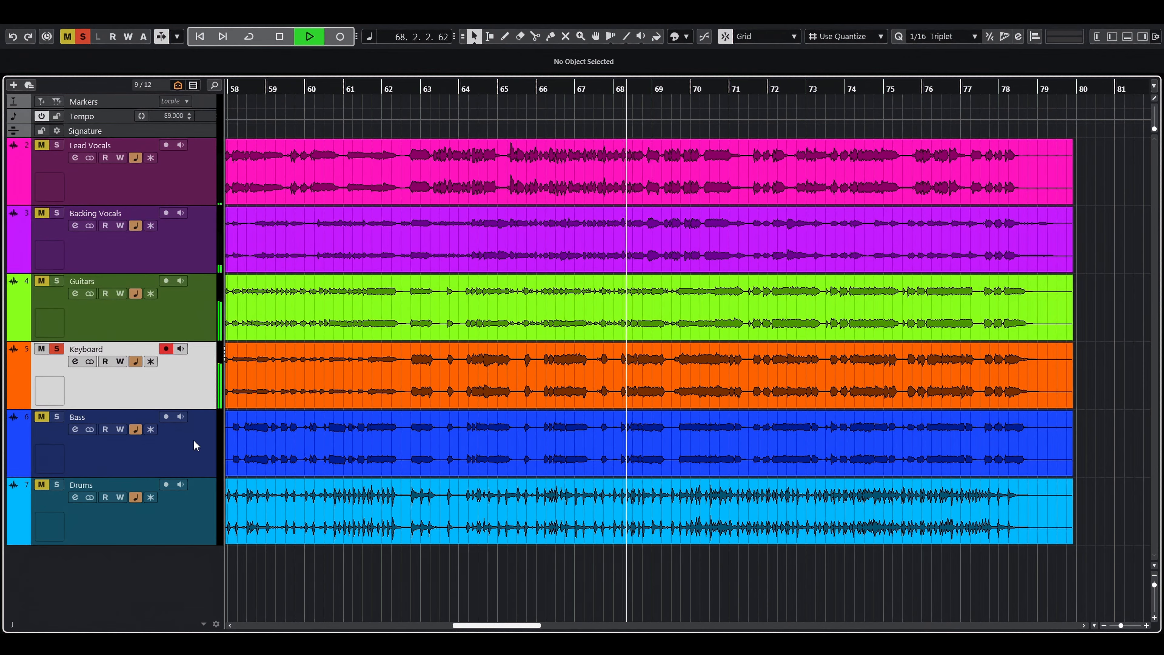
click(194, 442)
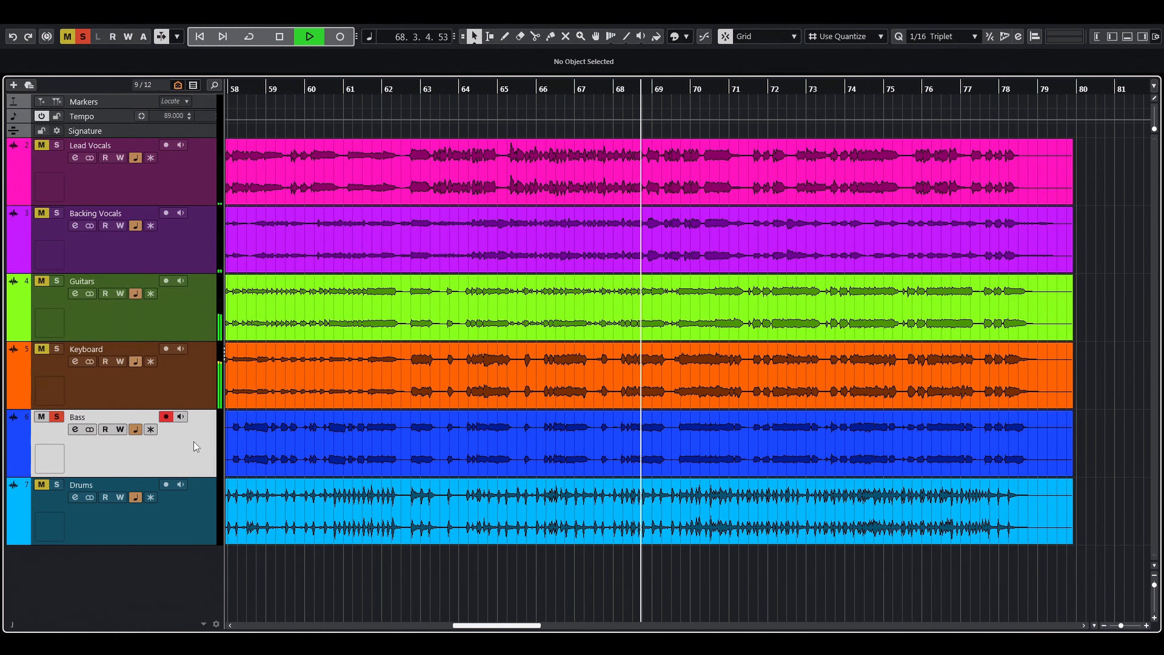
click(198, 515)
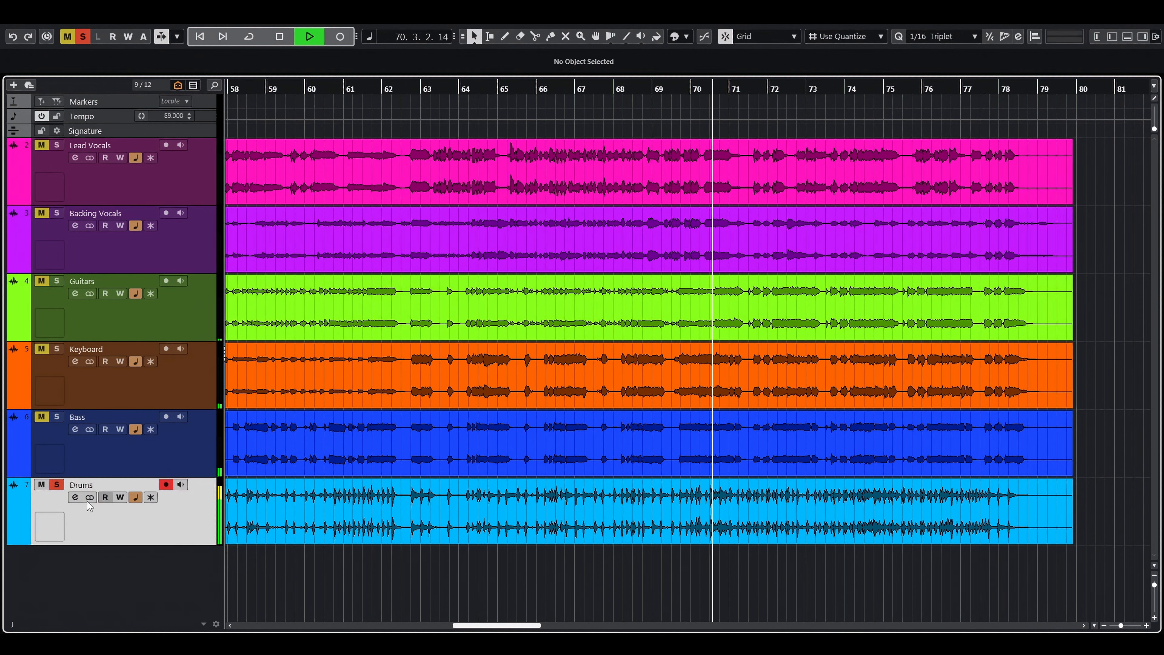
click(57, 485)
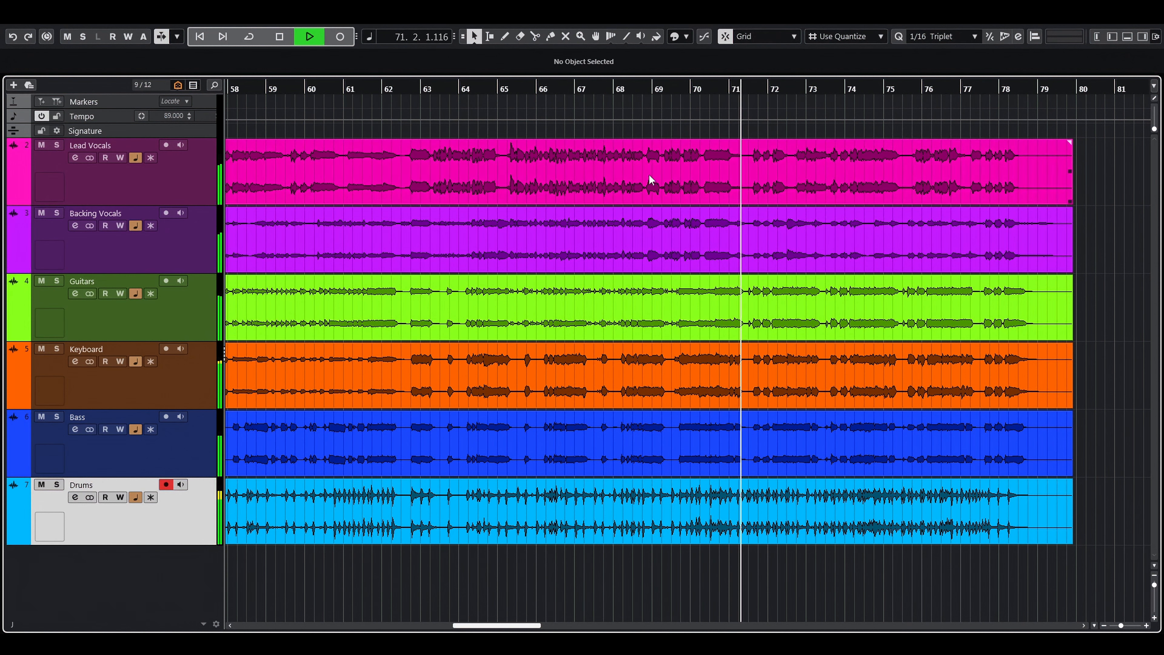